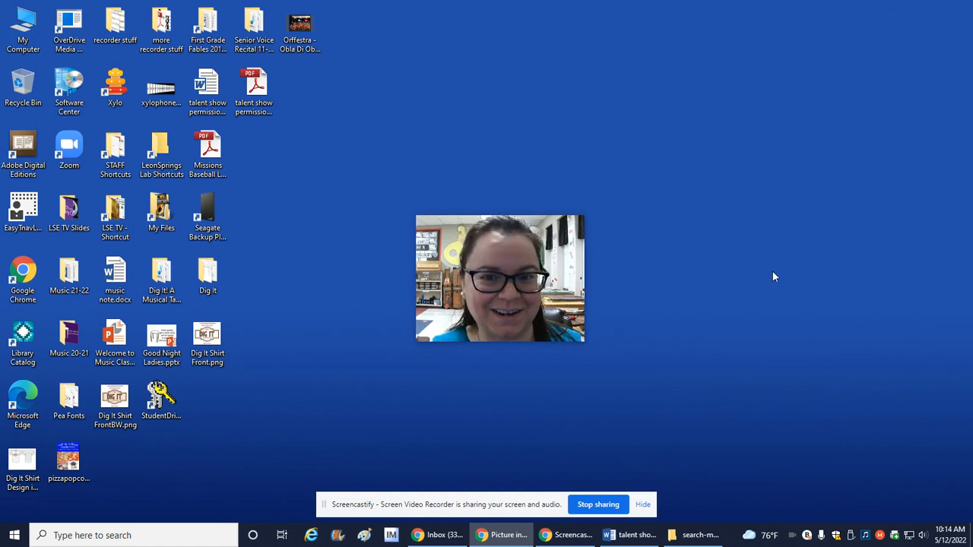
Launch Audacity, dismiss its welcome message and hide the screen-sharing notice
left_click(15, 535)
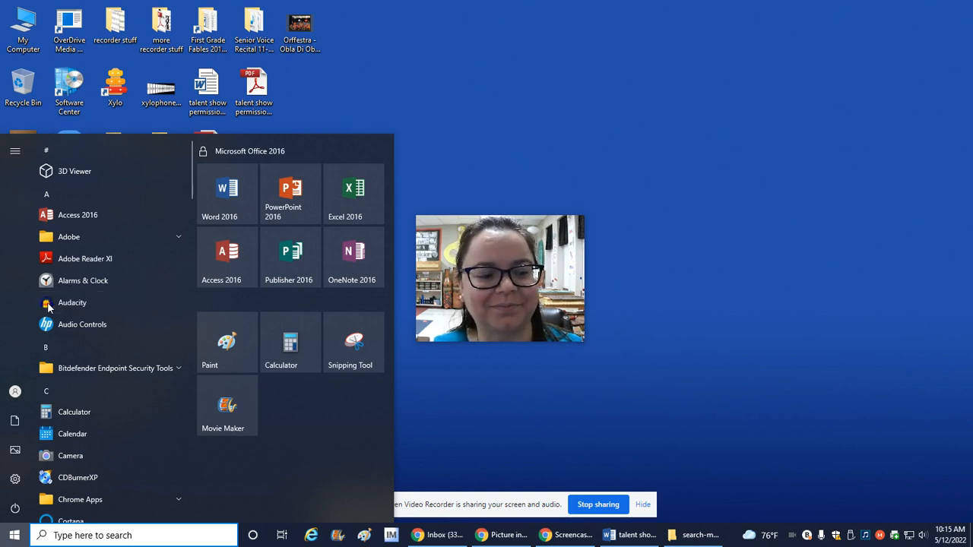
left_click(82, 304)
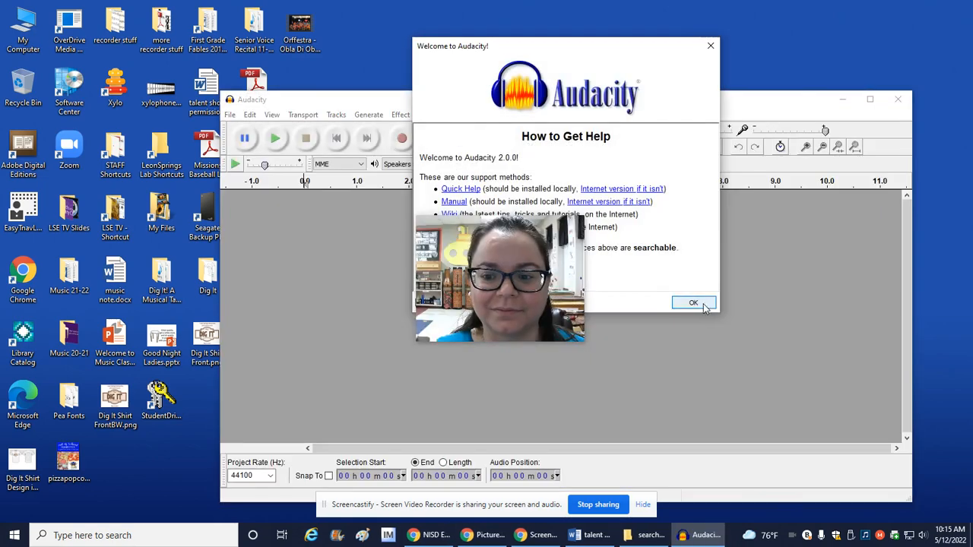
left_click(703, 303)
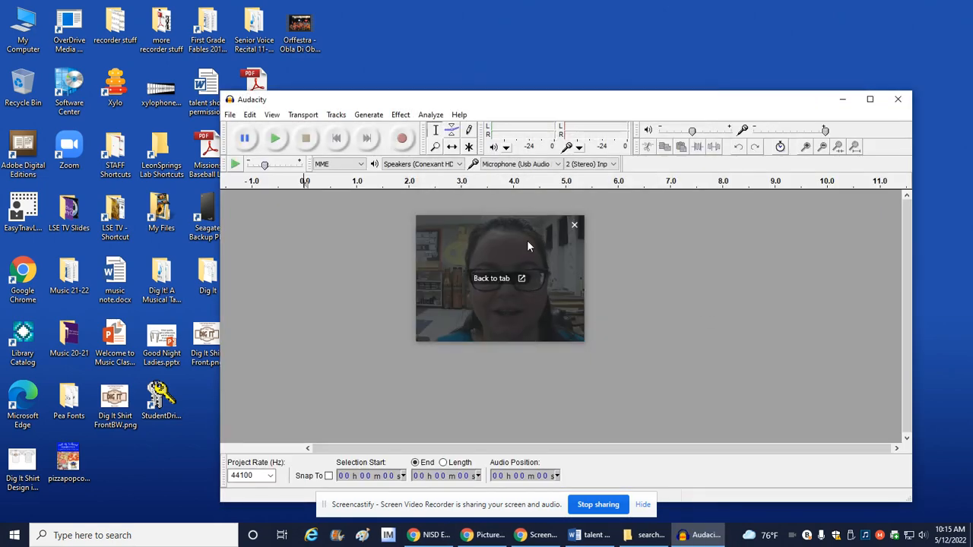
left_click_drag(528, 246, 139, 393)
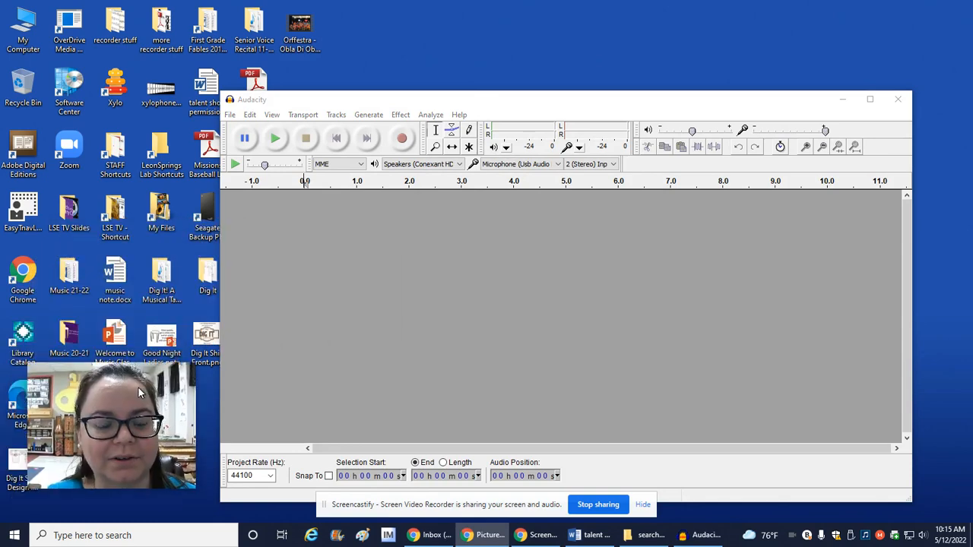
left_click(643, 504)
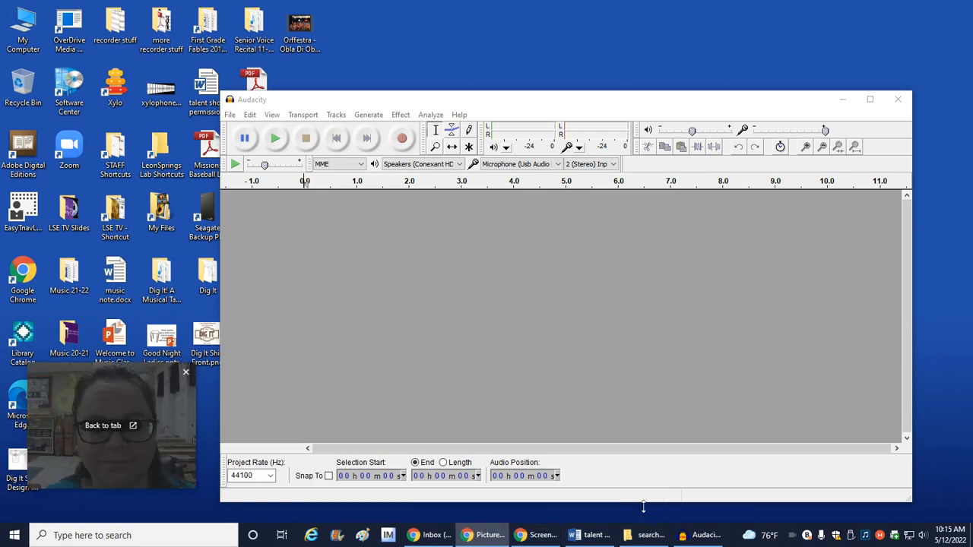
Import "One Republic - Counting Stars.mp3" from the Talent Show 2014 folder into the empty Audacity project, then minimize the folder window
left_click(643, 537)
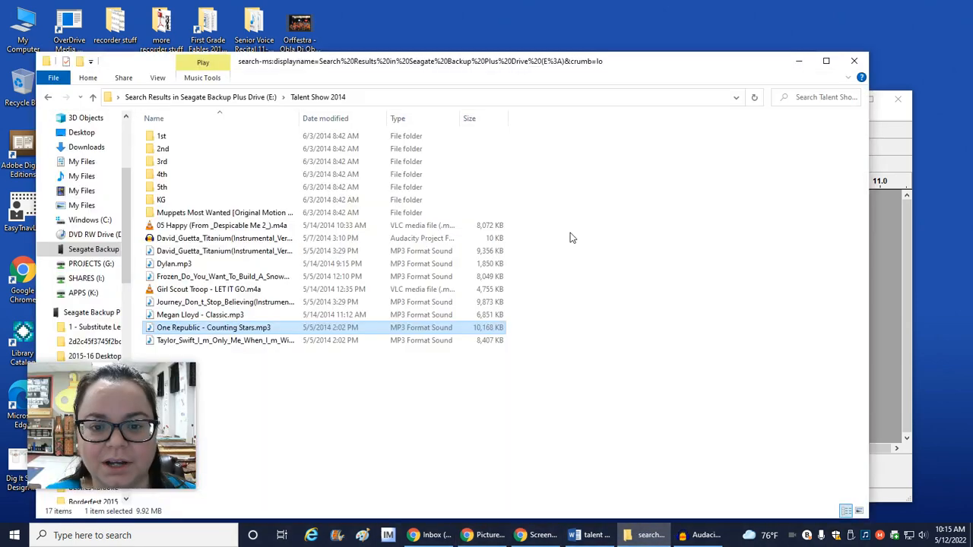
left_click_drag(199, 328, 886, 319)
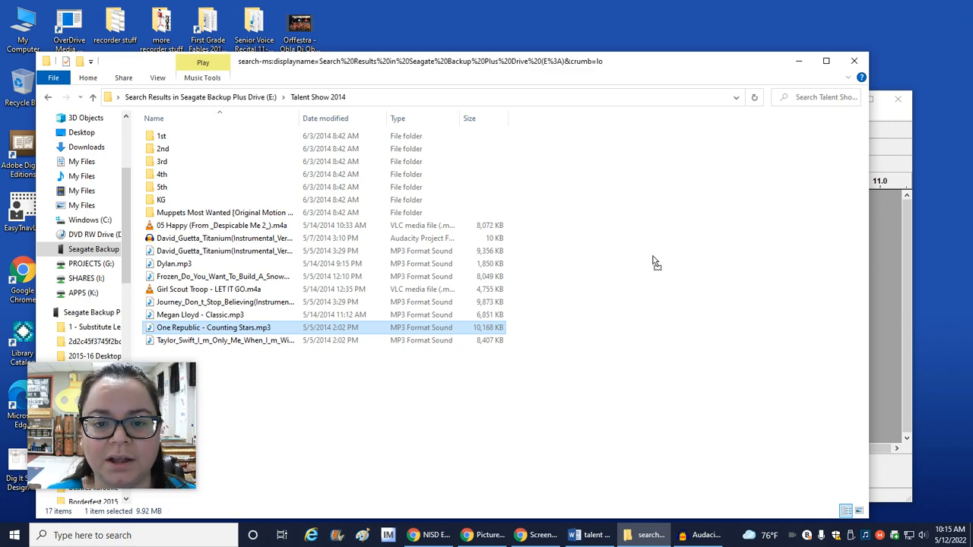
left_click(891, 233)
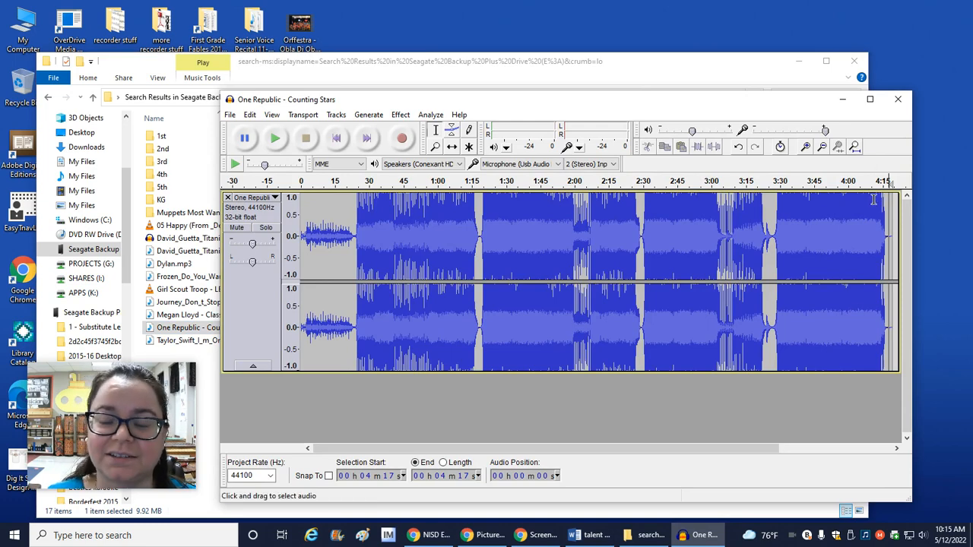
left_click(799, 61)
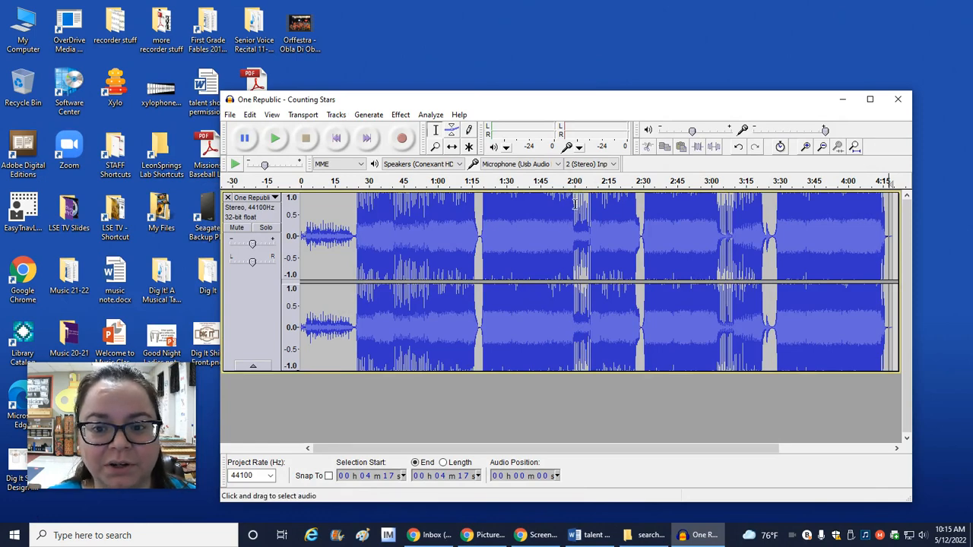
Play the song from about 1:43 in a maximized window to find a suitable ending point, then stop playback
left_click(535, 219)
left_click(274, 137)
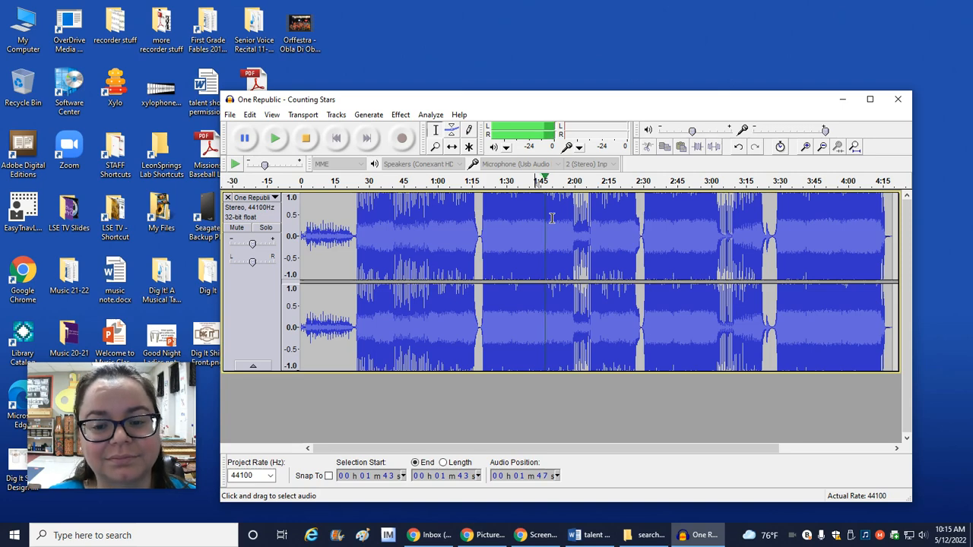
left_click(872, 101)
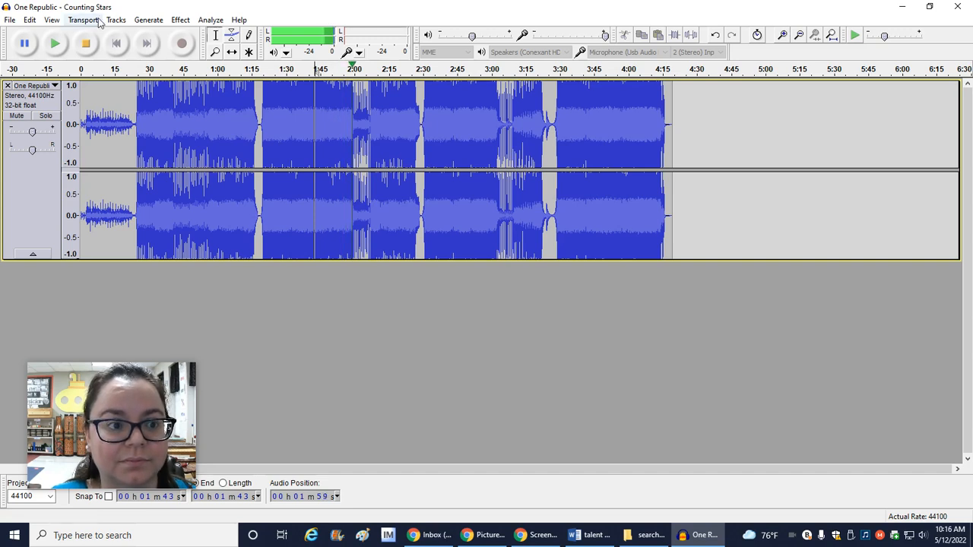
left_click(86, 44)
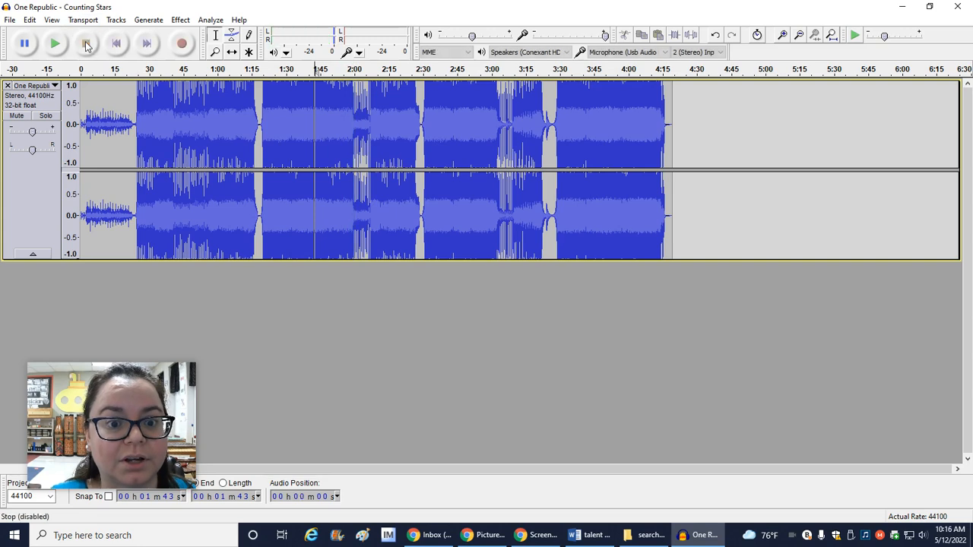
Delete the audio from the quieter passage at about 2:00 through the end of the song
left_click(351, 95)
left_click(346, 95)
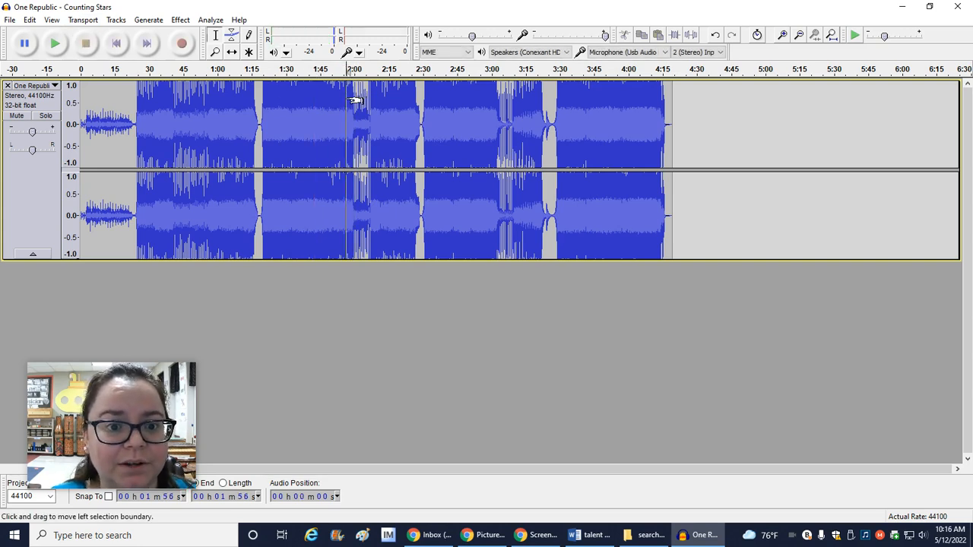
left_click(783, 37)
left_click(551, 99)
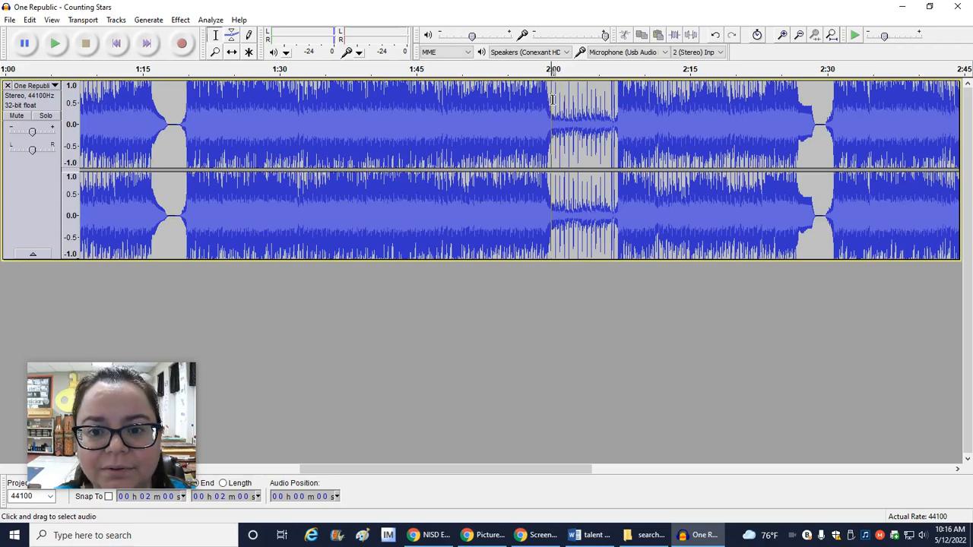
left_click(572, 102)
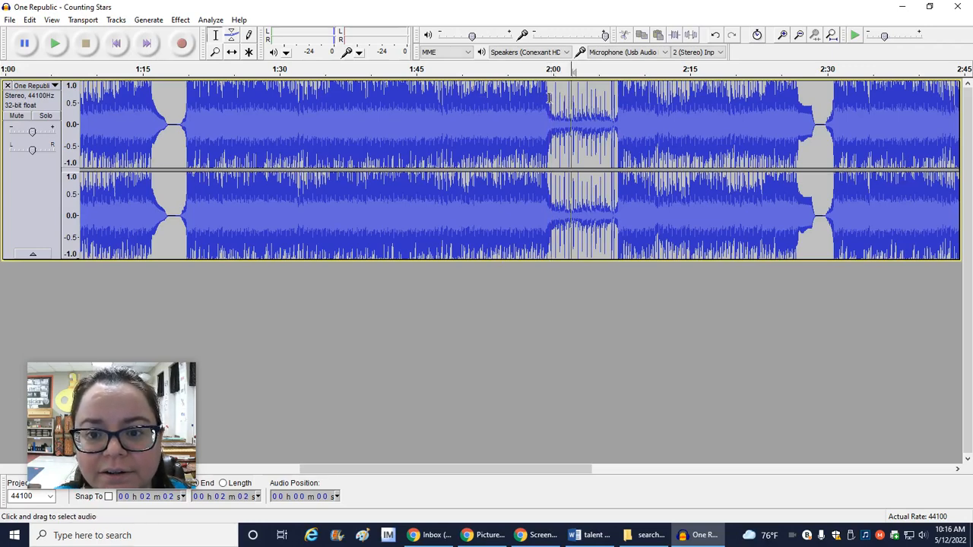
left_click_drag(549, 97, 795, 176)
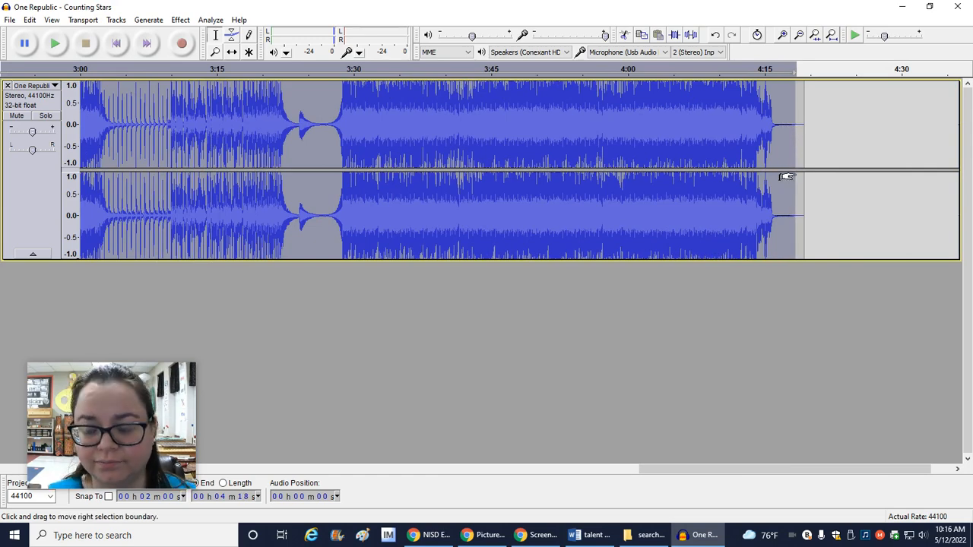
key("Delete")
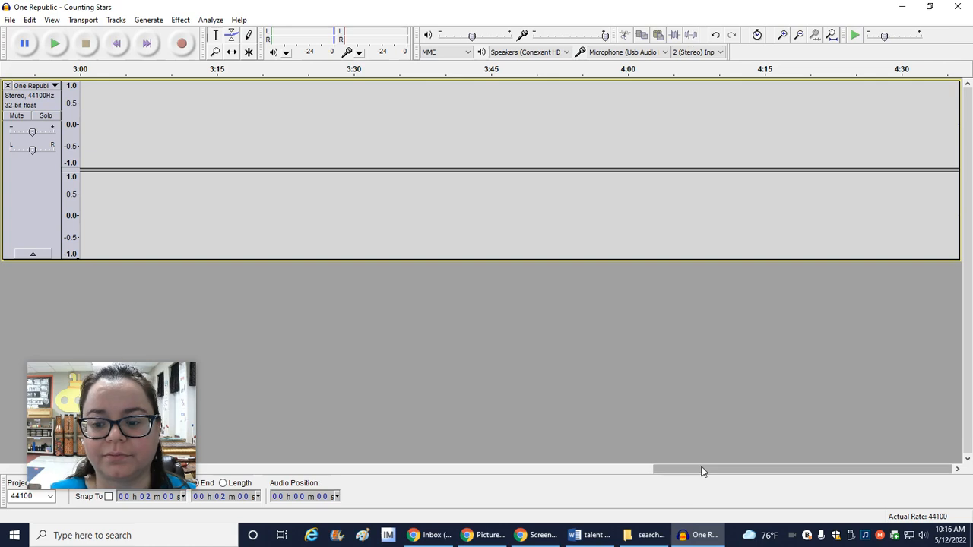
left_click_drag(703, 472, 401, 482)
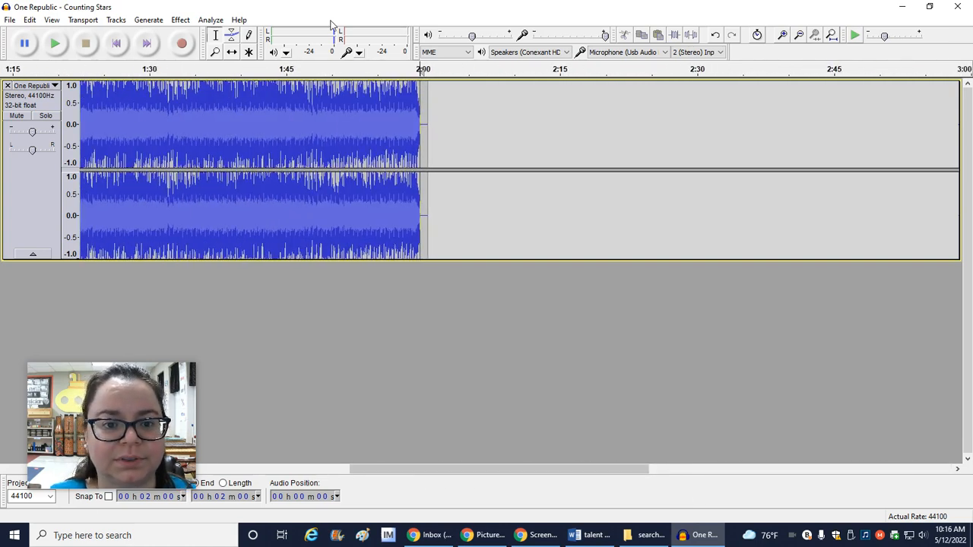
Play the shortened track from about 1:49 to check how the cut ending sounds
left_click(459, 113)
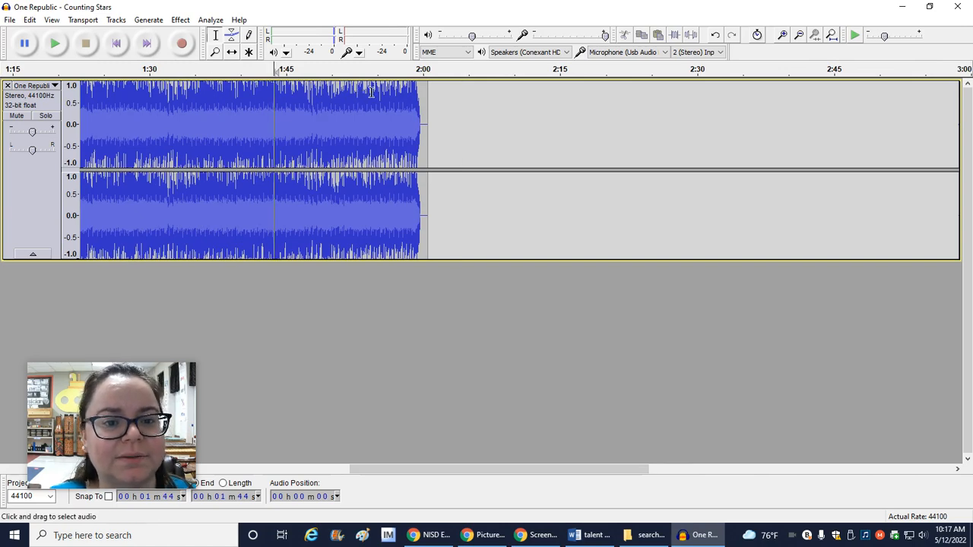
left_click(326, 94)
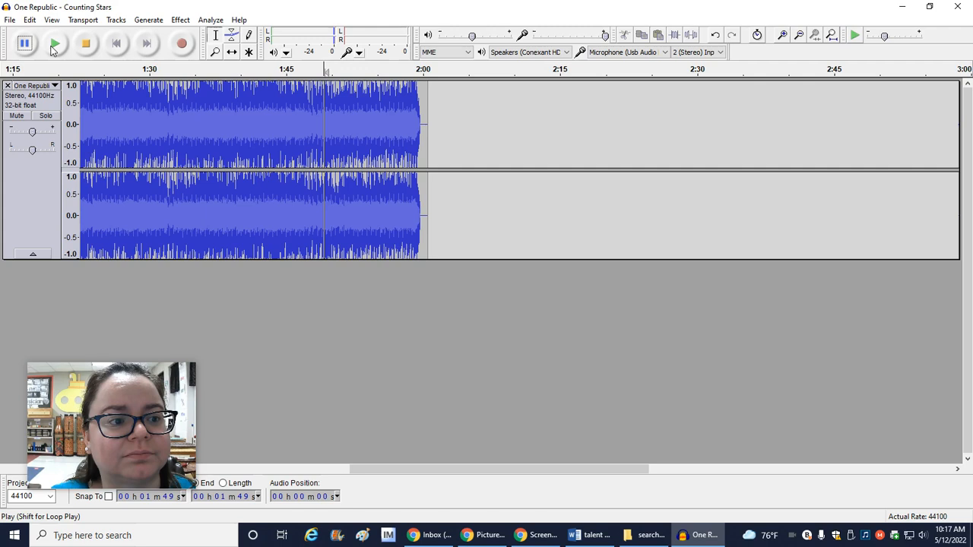
left_click(55, 43)
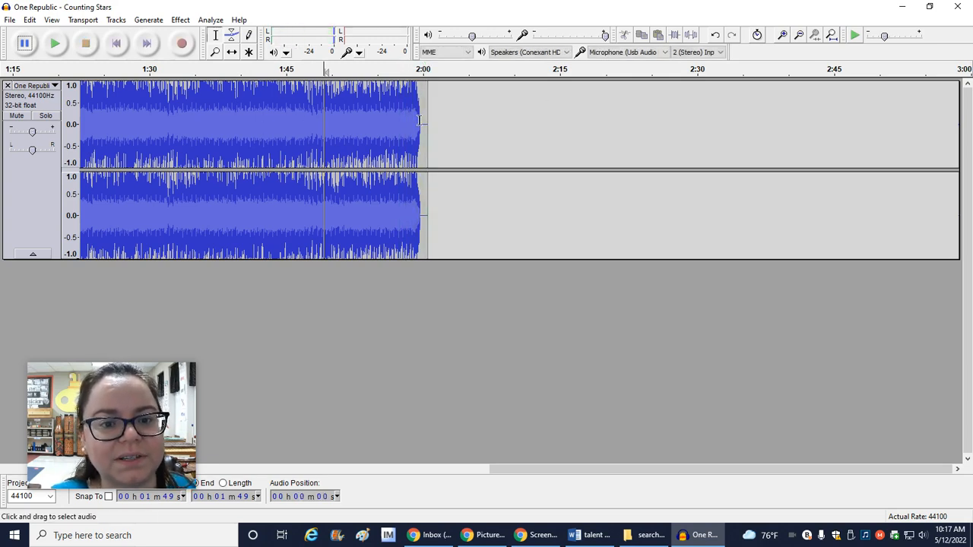
Apply a Fade Out to the track's ending from about 1:55 to 2:01 and play it back
left_click_drag(379, 98, 427, 108)
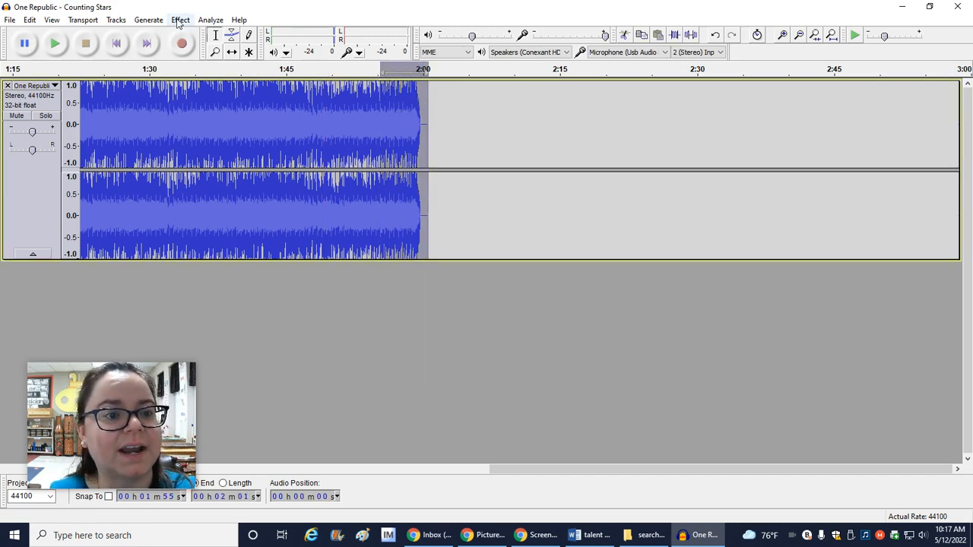
left_click(179, 20)
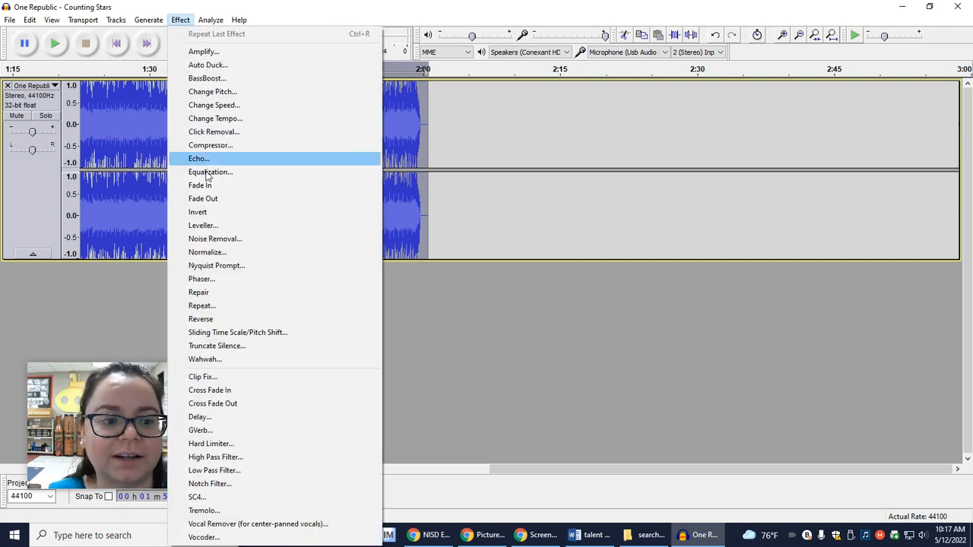
left_click(204, 199)
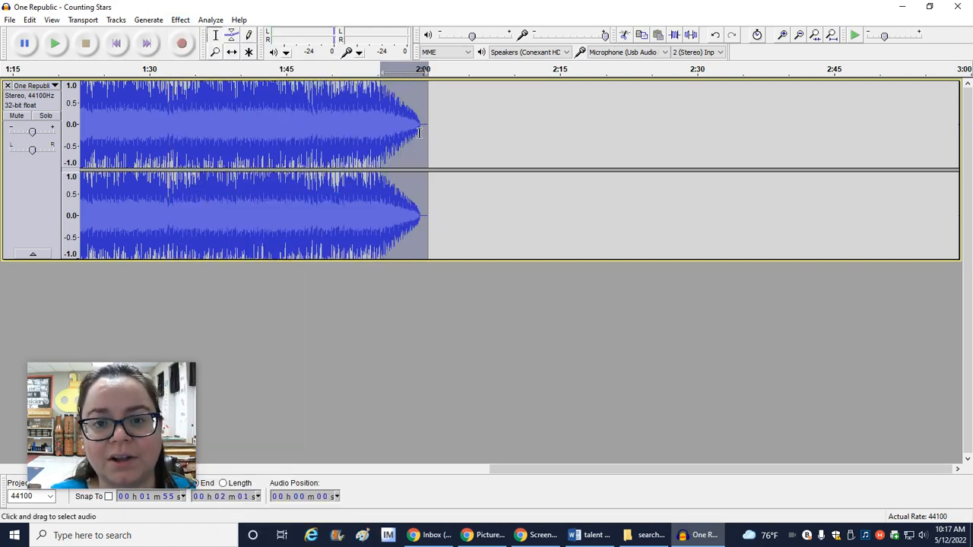
left_click(55, 44)
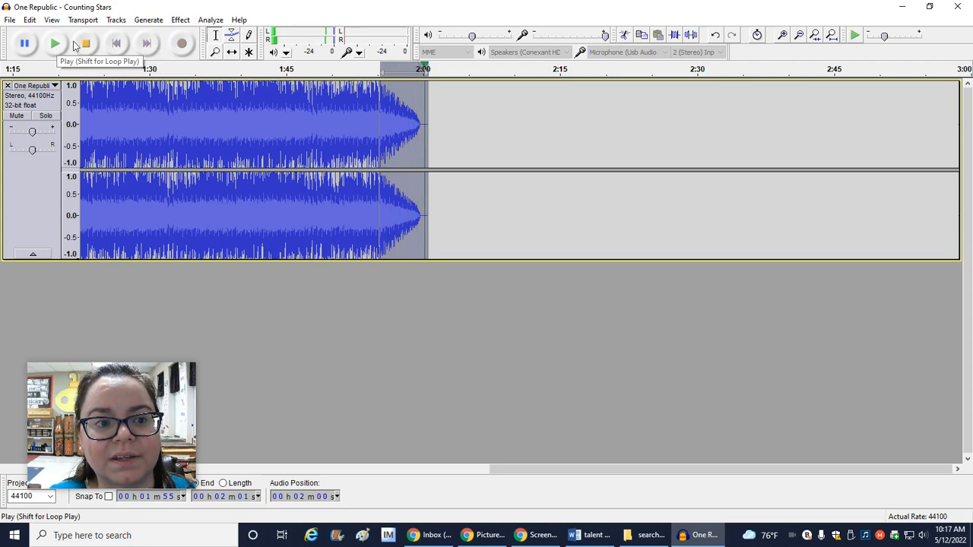
Apply Fade Out a second time to the same ending section and listen to the result
left_click(181, 19)
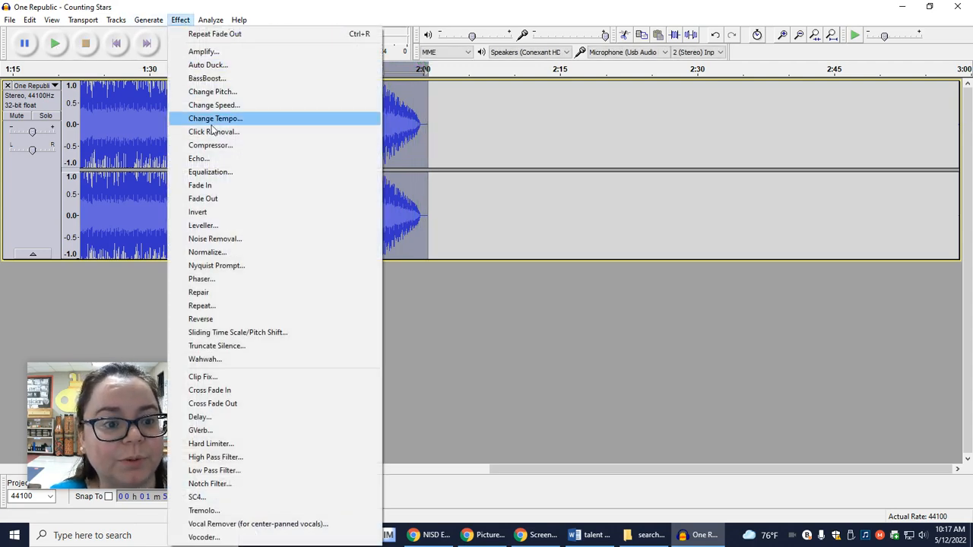
left_click(219, 199)
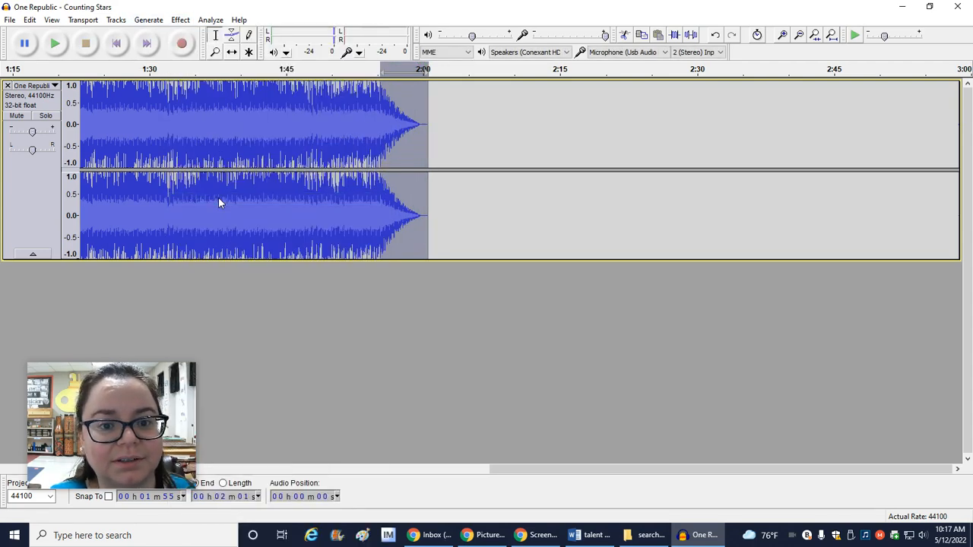
left_click(55, 44)
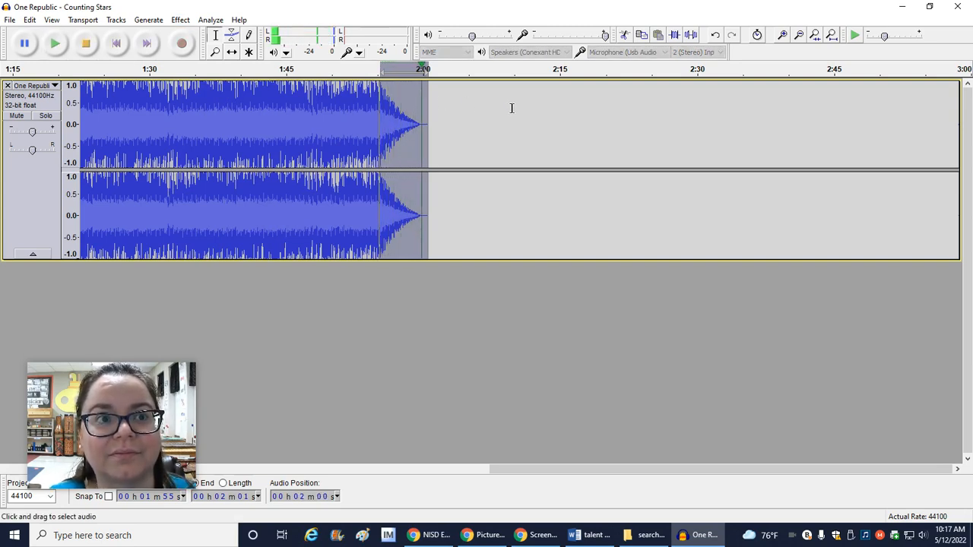
left_click(408, 97)
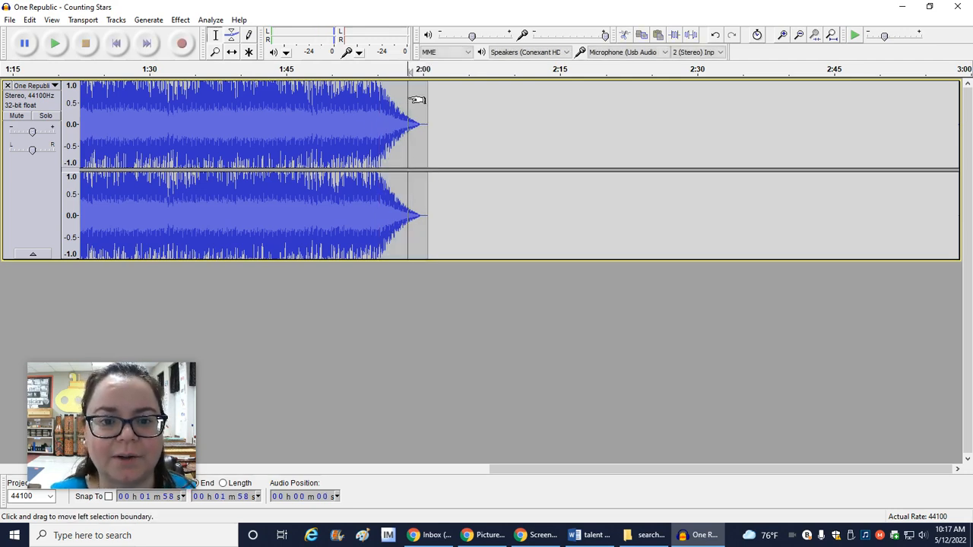
Export the edited song as an MP3 to the Practice Tracks folder, using the existing file name "One Republic - Counting Stars (shorter).mp3"
left_click(10, 21)
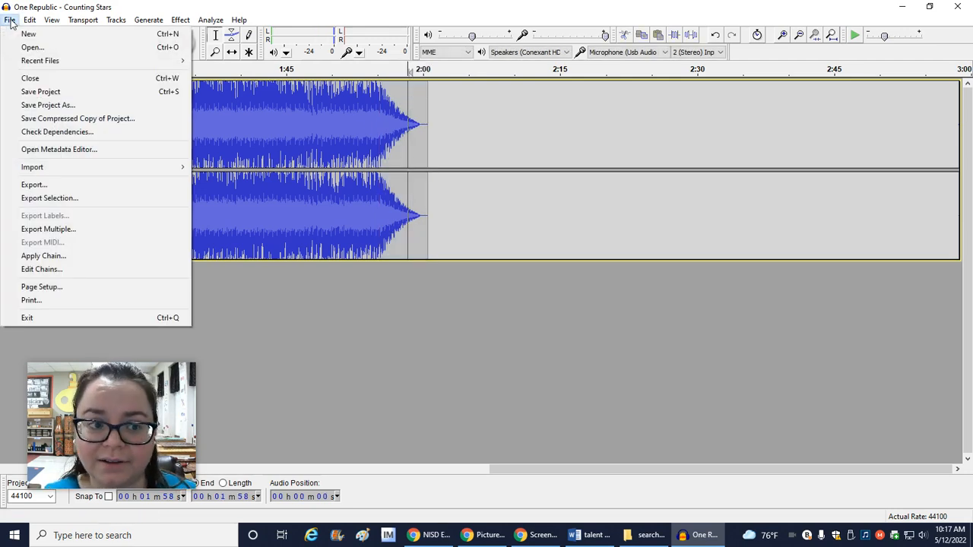
left_click(44, 184)
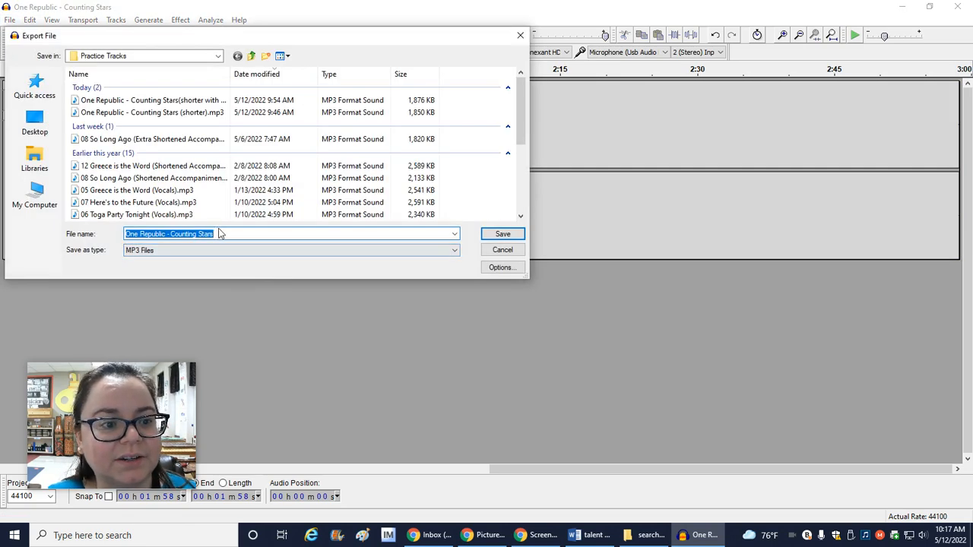
left_click(192, 112)
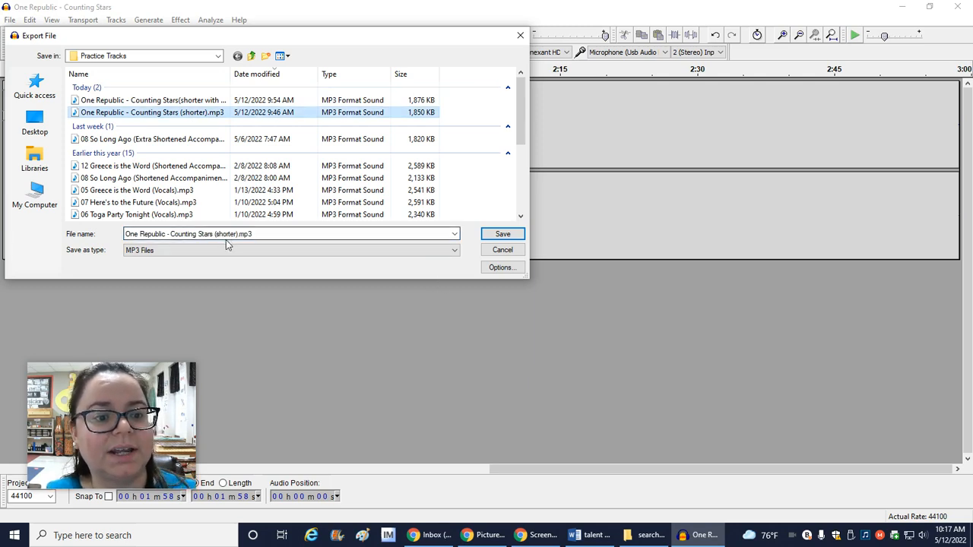
left_click(502, 235)
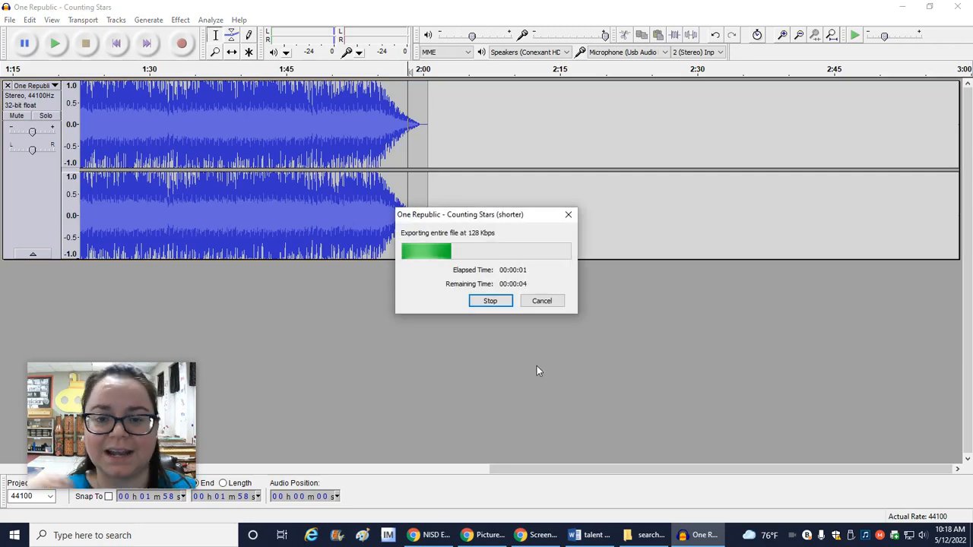